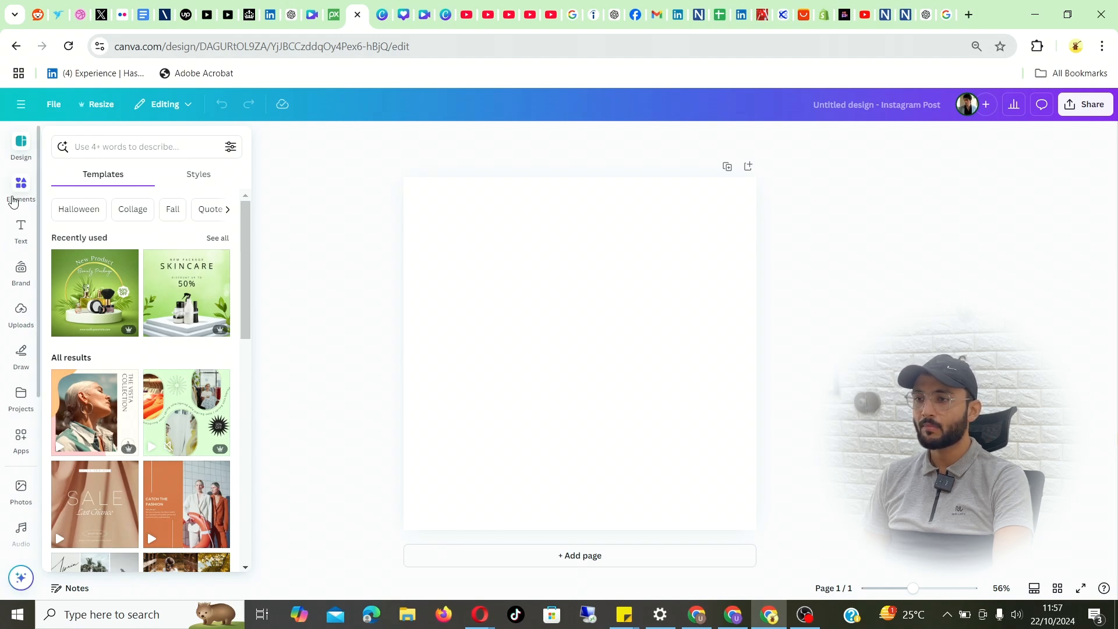
Step: Add the uploaded orange Dunkin' photo of a coffee cup and donut box to the blank page
{"action": "left_click", "coordinate": [19, 319]}
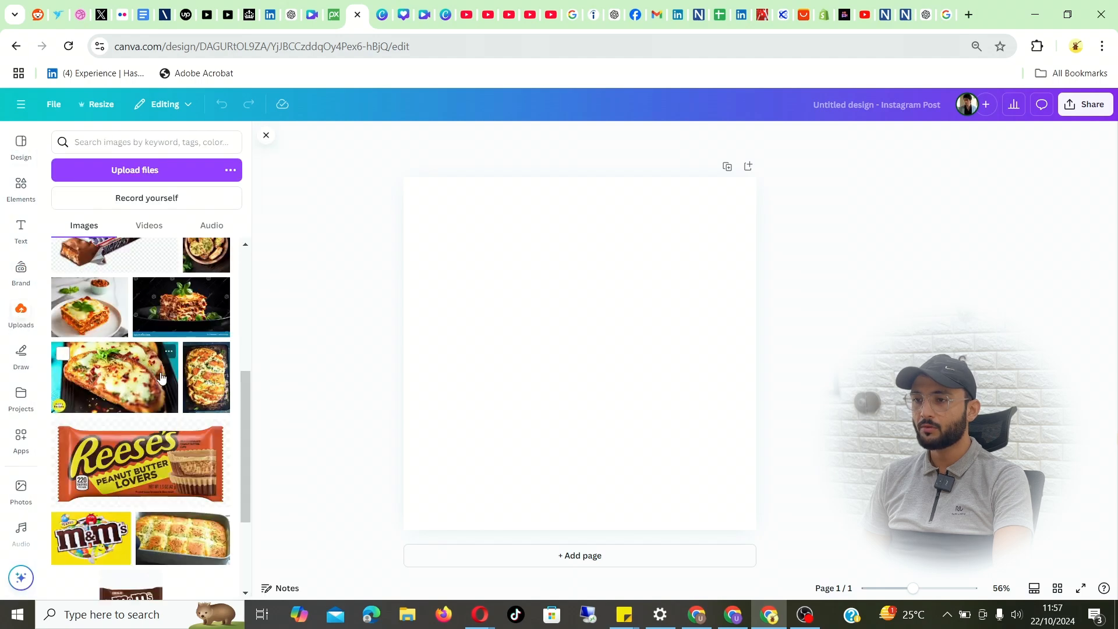
{"action": "scroll", "coordinate": [133, 411], "scroll_direction": "down", "scroll_amount": 3}
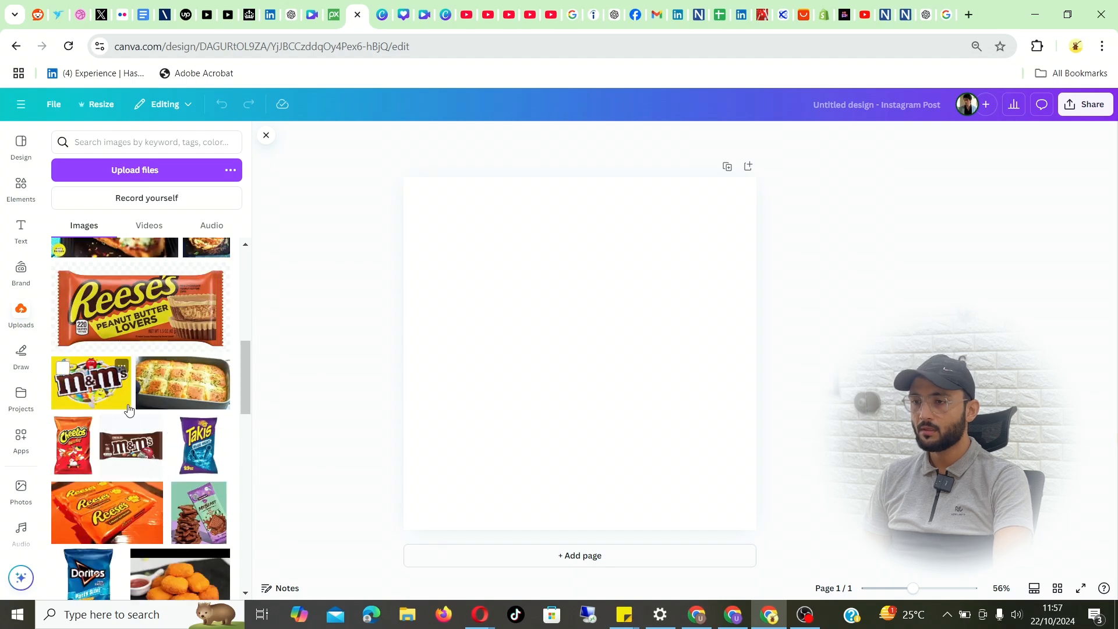
{"action": "scroll", "coordinate": [132, 411], "scroll_direction": "down", "scroll_amount": 10}
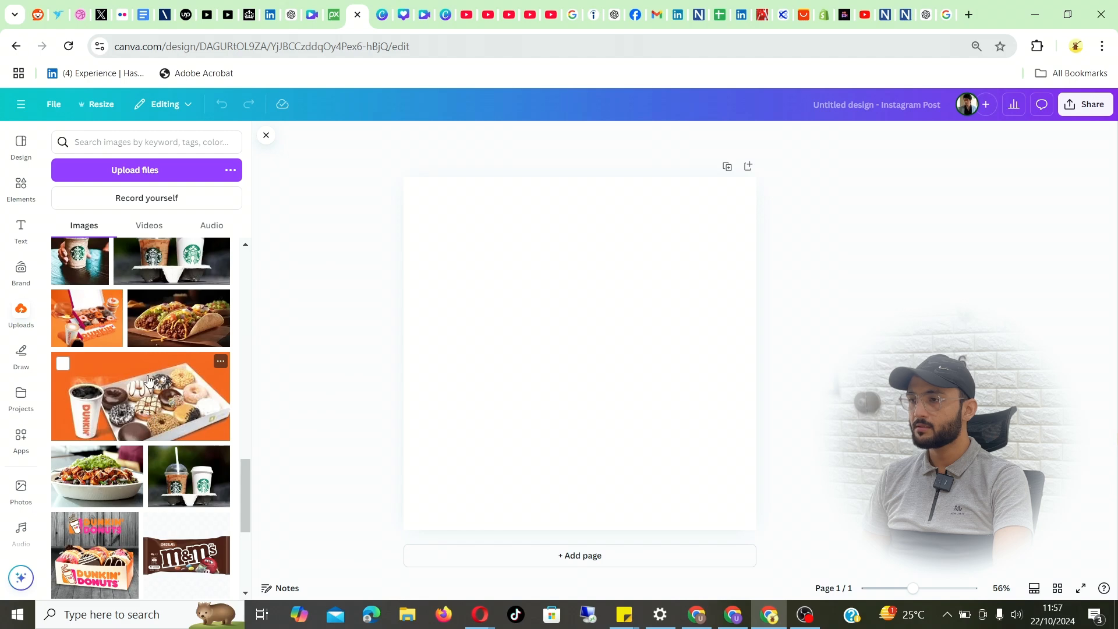
{"action": "left_click", "coordinate": [149, 381]}
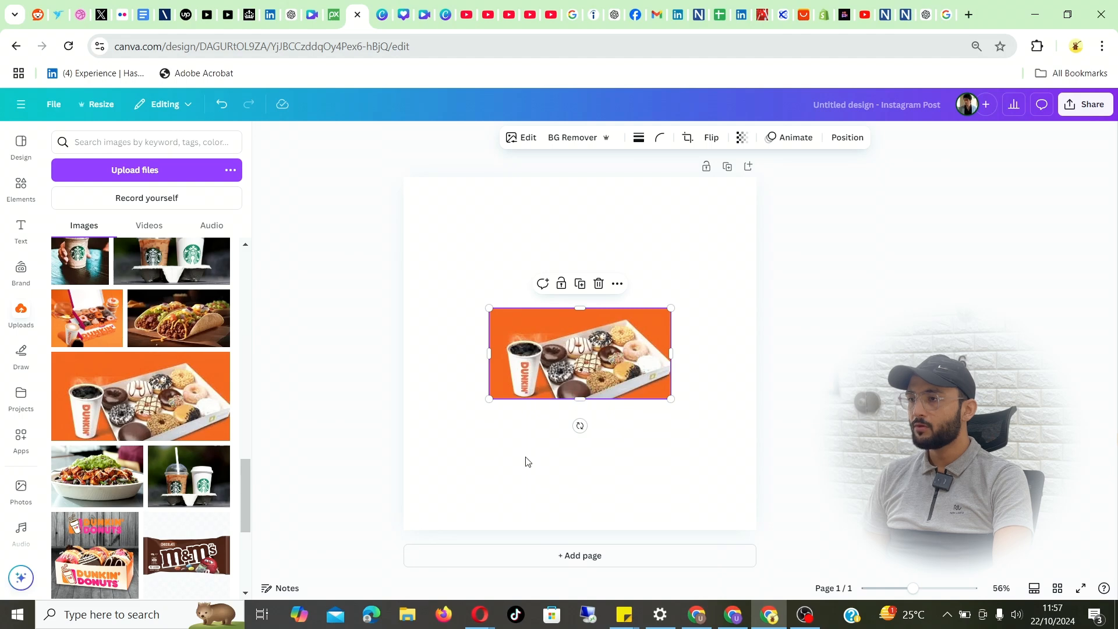
{"action": "left_click", "coordinate": [542, 418]}
Step: Try out corner rounding on the donut photo and return it to 0
{"action": "left_click", "coordinate": [598, 337]}
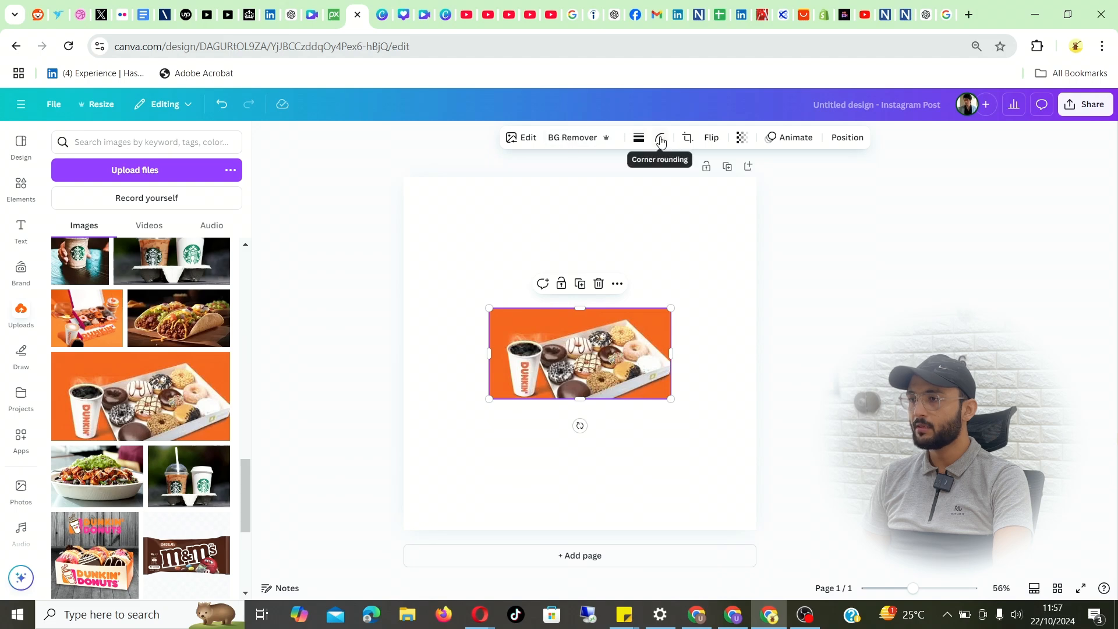
{"action": "left_click", "coordinate": [660, 140]}
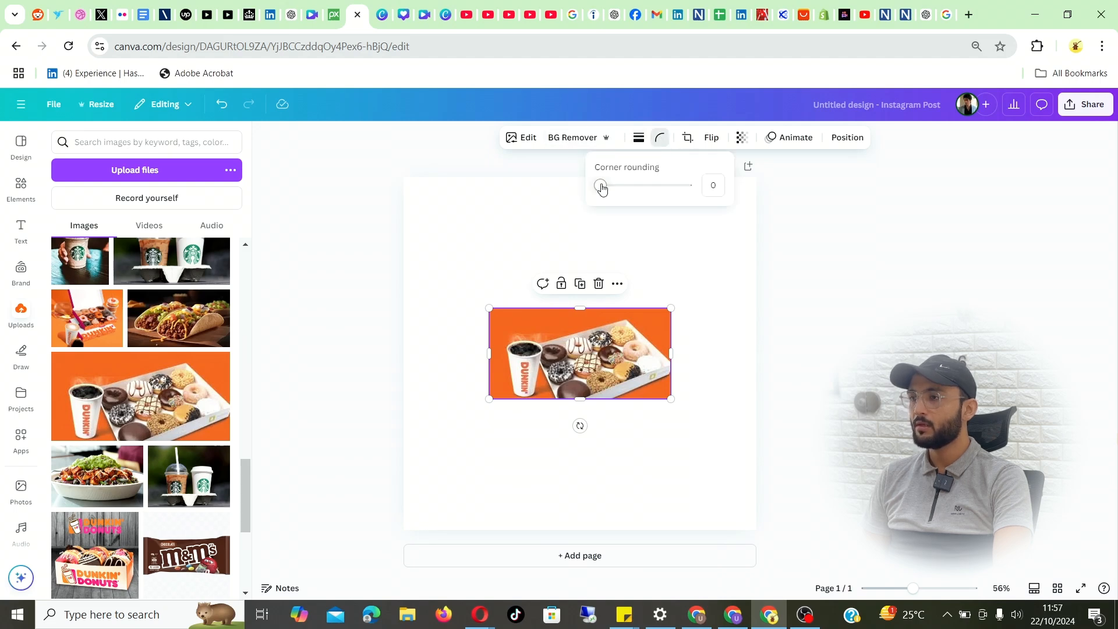
{"action": "left_click_drag", "start_coordinate": [604, 189], "coordinate": [541, 204]}
Step: Try the solid, long-dashed and short-dashed border styles on the donut photo, varying the border weight
{"action": "left_click", "coordinate": [639, 137]}
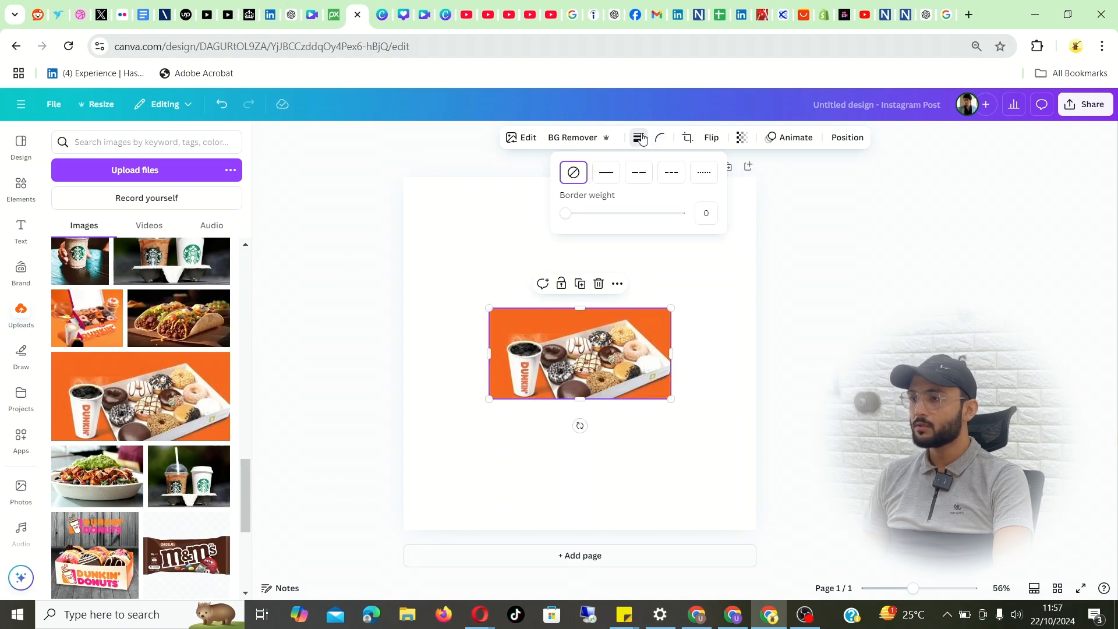
{"action": "left_click", "coordinate": [603, 174]}
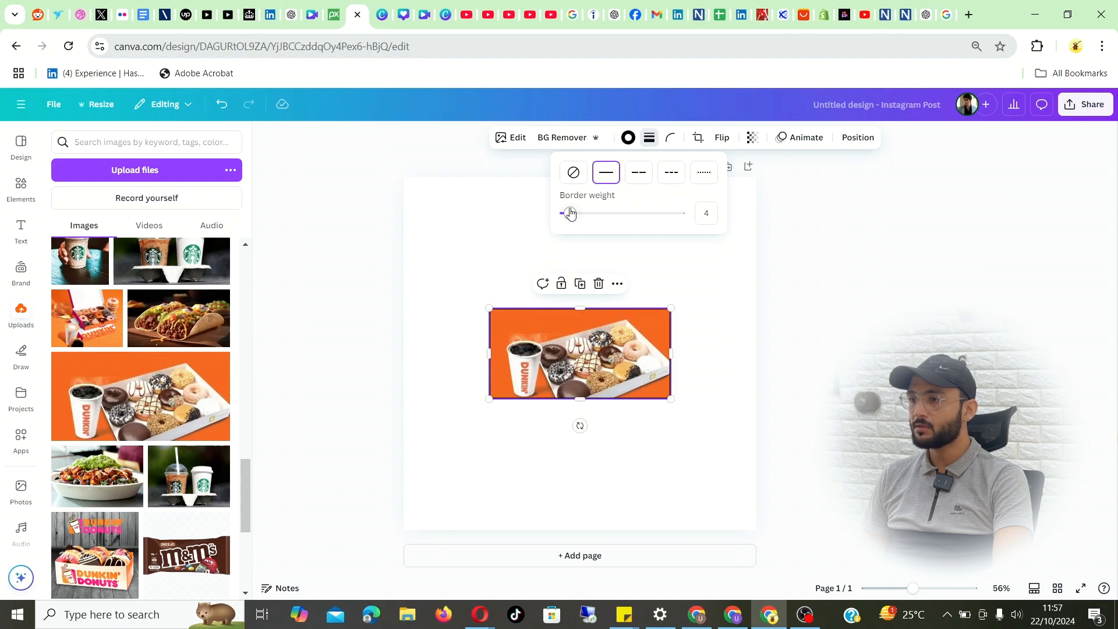
{"action": "mouse_move", "coordinate": [571, 214]}
{"action": "left_mouse_down"}
{"action": "mouse_move", "coordinate": [615, 213]}
{"action": "mouse_move", "coordinate": [554, 215]}
{"action": "left_mouse_up"}
{"action": "left_click", "coordinate": [641, 175]}
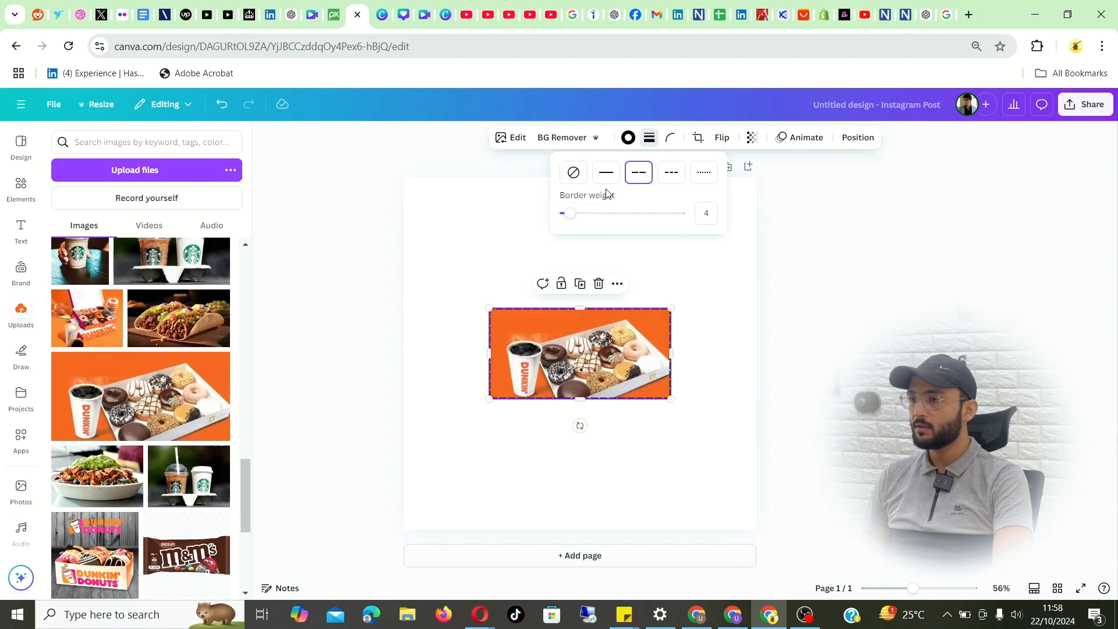
{"action": "mouse_move", "coordinate": [569, 218]}
{"action": "left_mouse_down"}
{"action": "mouse_move", "coordinate": [582, 215]}
{"action": "mouse_move", "coordinate": [562, 214]}
{"action": "left_mouse_up"}
{"action": "left_click", "coordinate": [672, 173]}
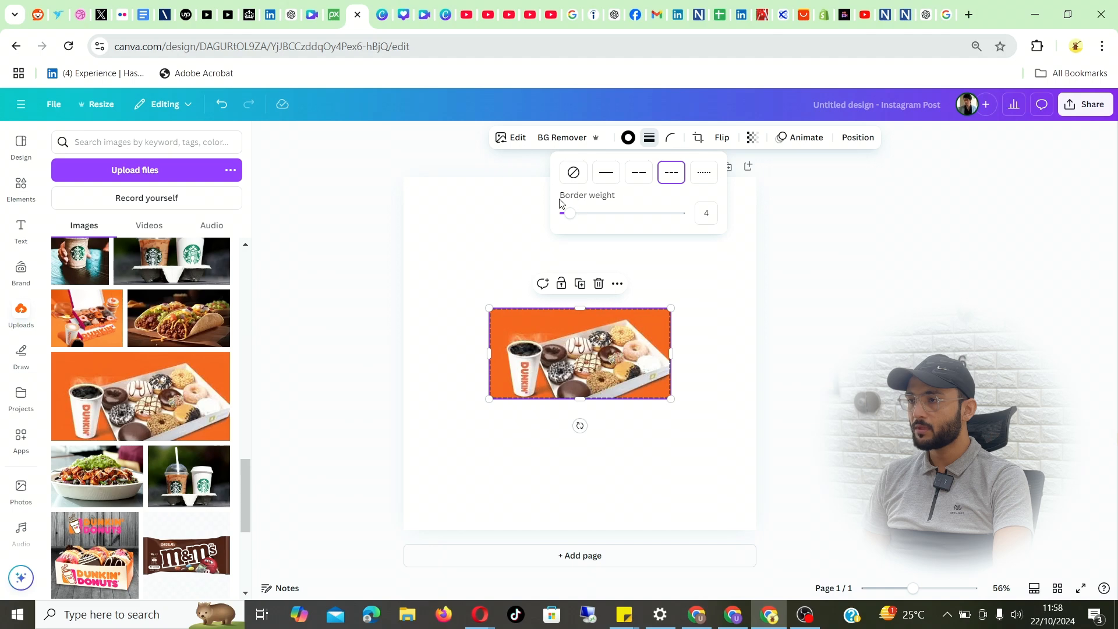
{"action": "left_click", "coordinate": [523, 194]}
{"action": "left_click", "coordinate": [595, 351]}
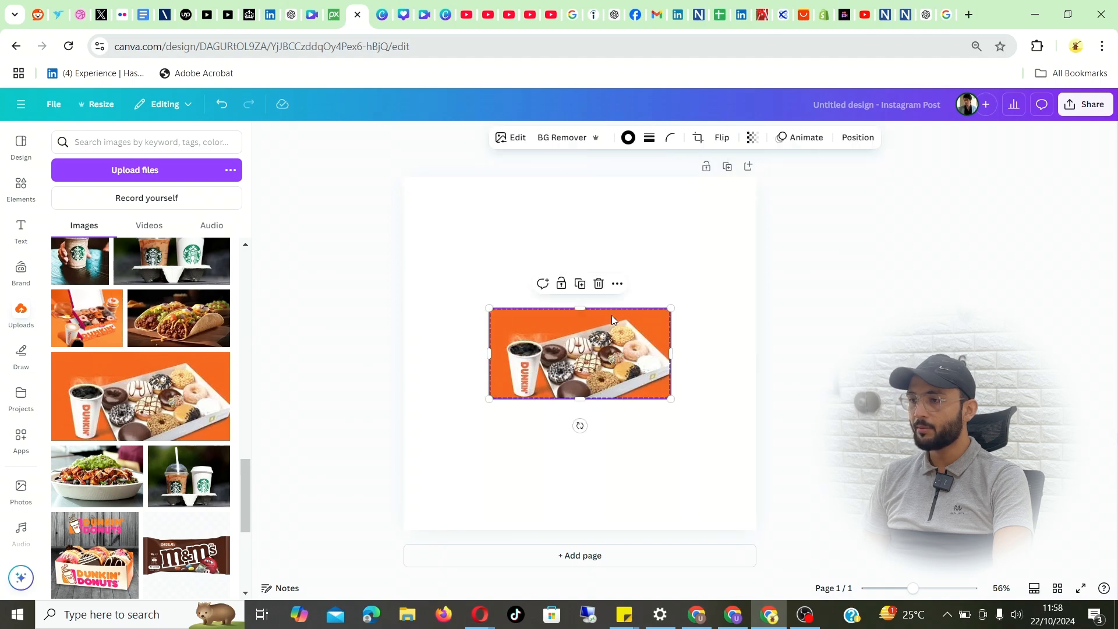
Step: Enlarge the donut photo to most of the page width and centre it horizontally
{"action": "left_click_drag", "start_coordinate": [671, 307], "coordinate": [725, 258]}
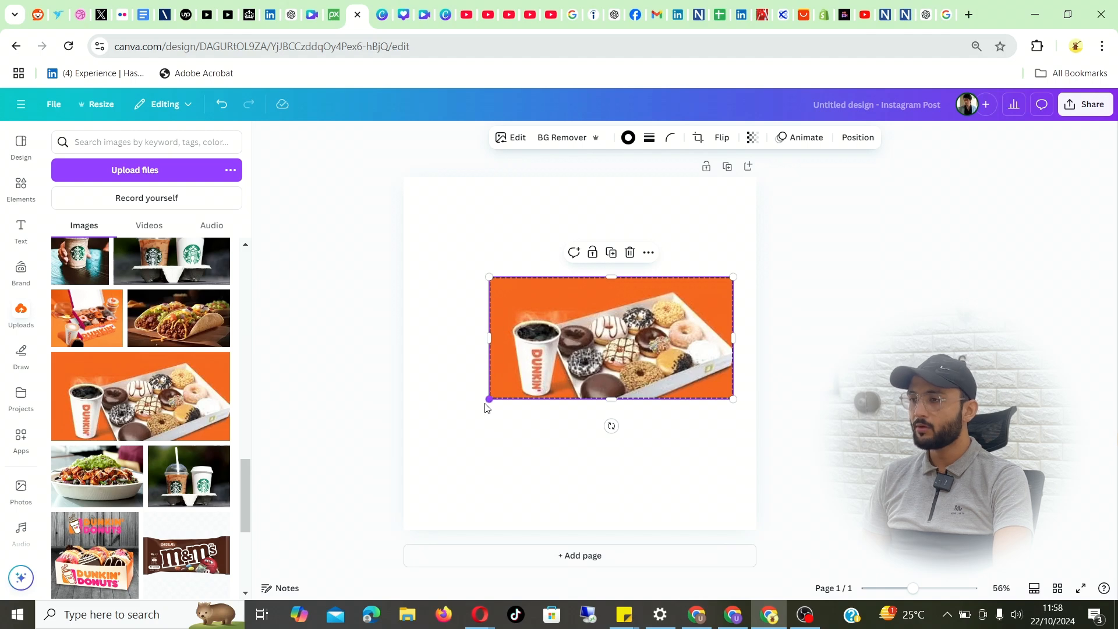
{"action": "left_click_drag", "start_coordinate": [488, 400], "coordinate": [431, 429]}
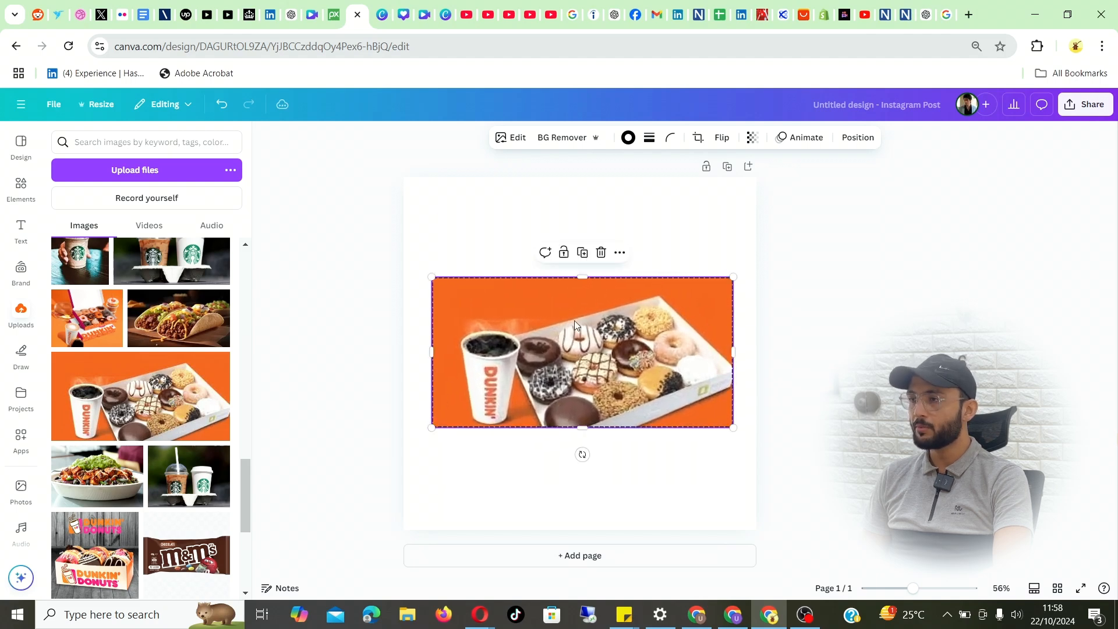
{"action": "mouse_move", "coordinate": [575, 320]}
{"action": "left_mouse_down"}
{"action": "mouse_move", "coordinate": [555, 318]}
{"action": "mouse_move", "coordinate": [570, 318]}
{"action": "left_mouse_up"}
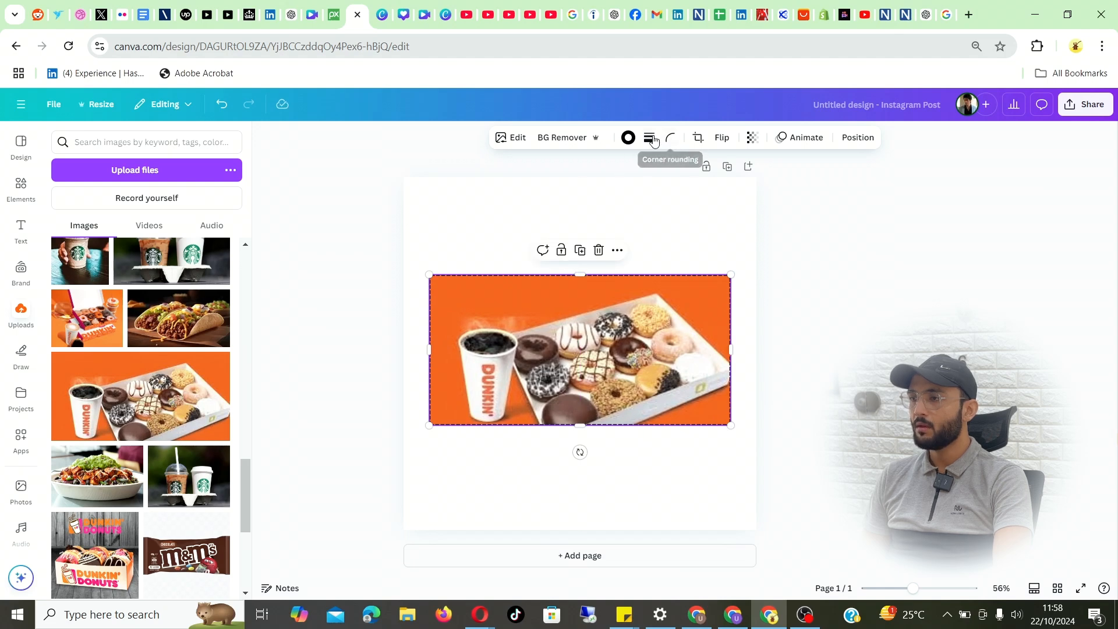
Step: Give the donut photo a solid border and set its corner rounding to 55
{"action": "left_click", "coordinate": [649, 138]}
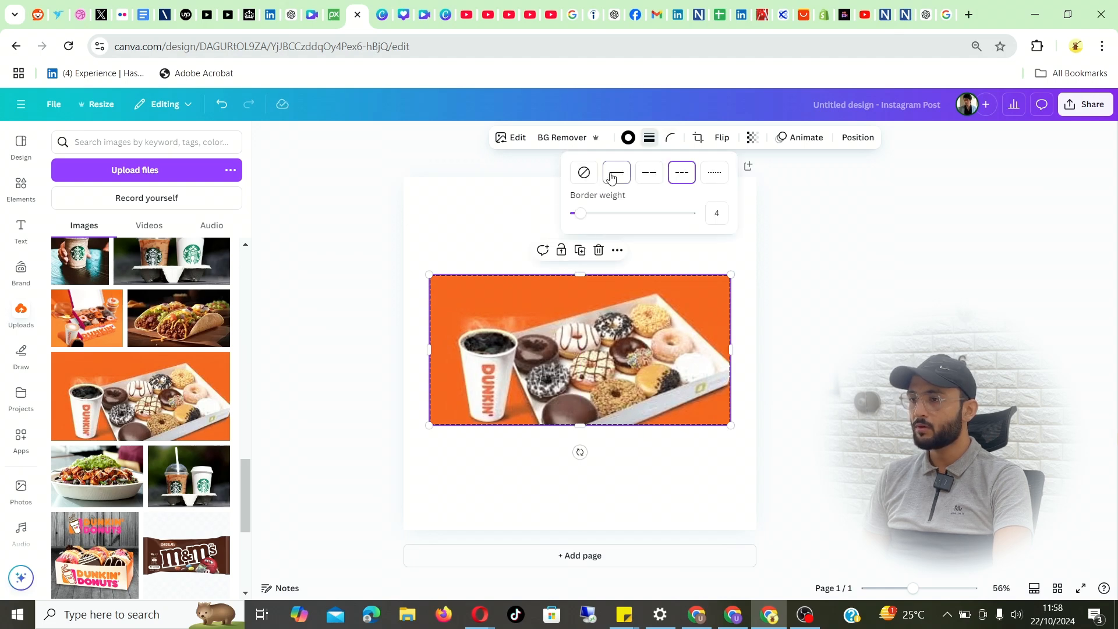
{"action": "left_click", "coordinate": [616, 172]}
{"action": "left_click", "coordinate": [670, 138]}
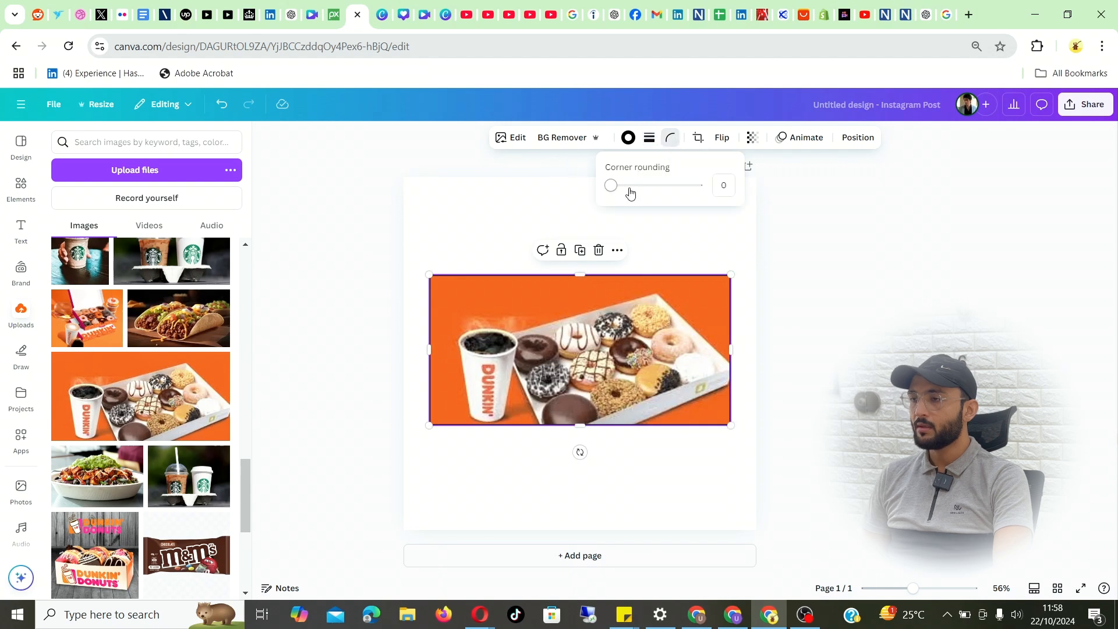
{"action": "left_click_drag", "start_coordinate": [629, 192], "coordinate": [658, 191]}
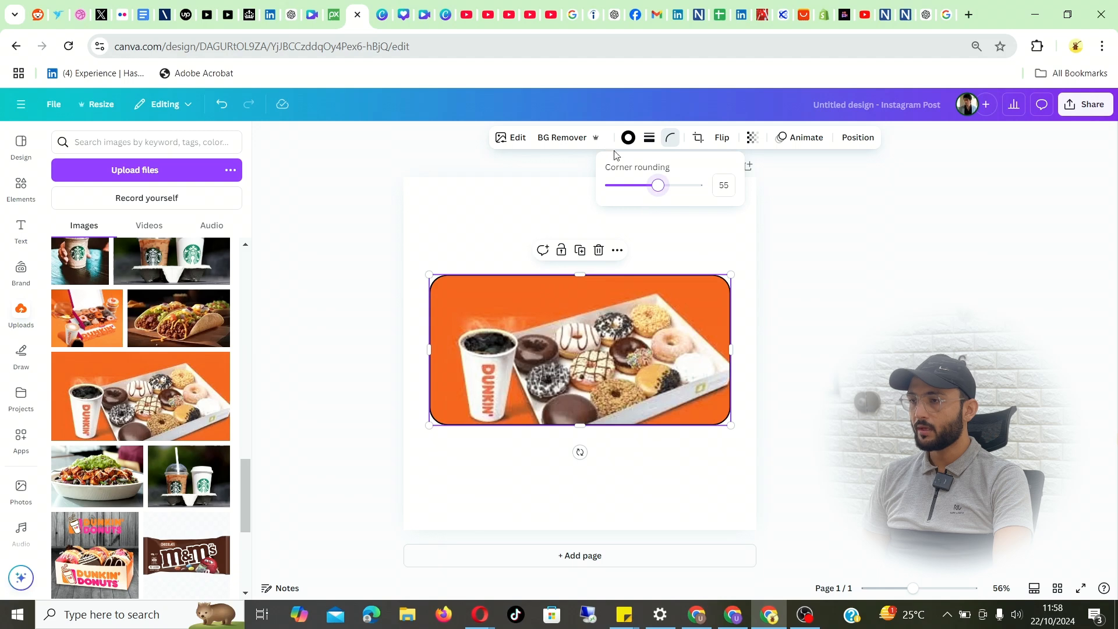
Step: Slightly increase the weight of the donut photo's solid border
{"action": "left_click", "coordinate": [649, 139]}
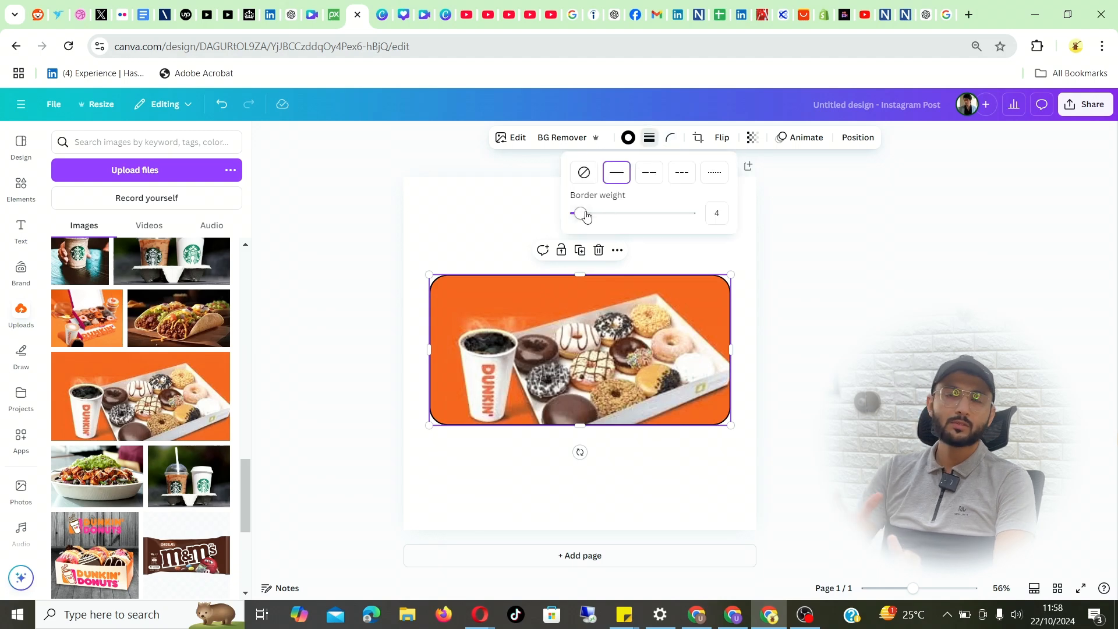
{"action": "left_click_drag", "start_coordinate": [585, 217], "coordinate": [588, 215]}
{"action": "left_click", "coordinate": [487, 239]}
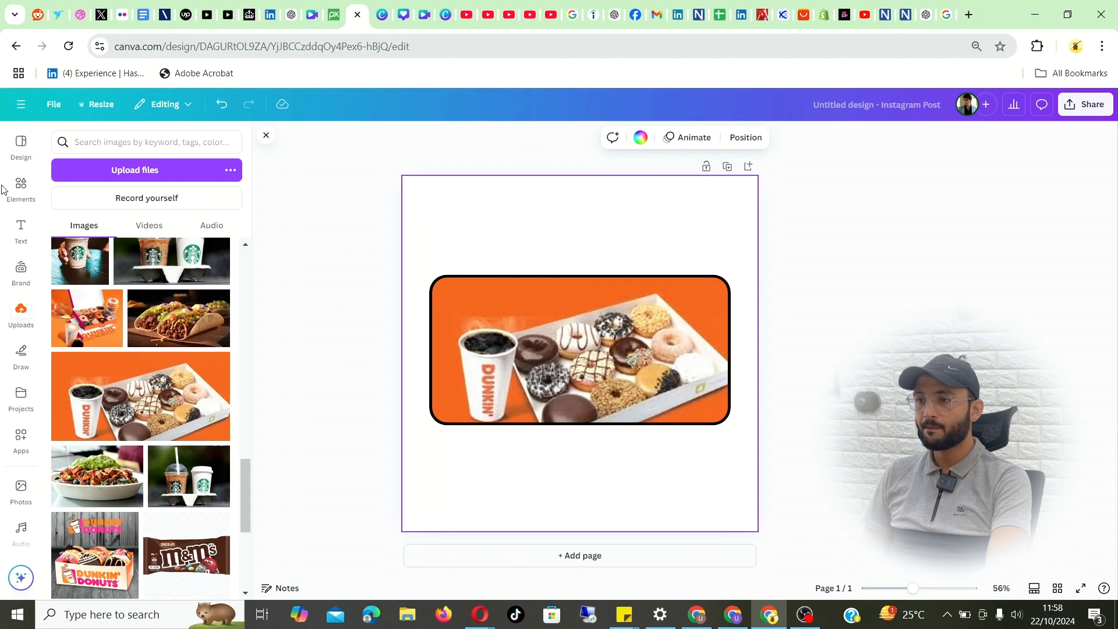
Step: Search the elements library for "Frame" and show all results in the frames category
{"action": "left_click", "coordinate": [21, 185]}
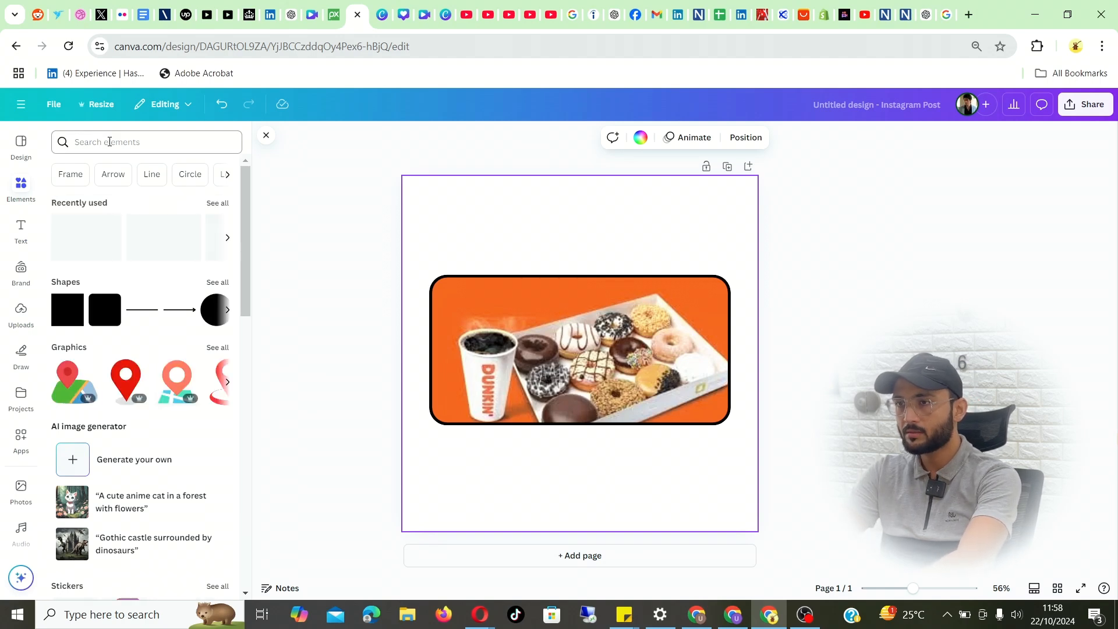
{"action": "left_click", "coordinate": [109, 142]}
{"action": "type", "text": "FRM"}
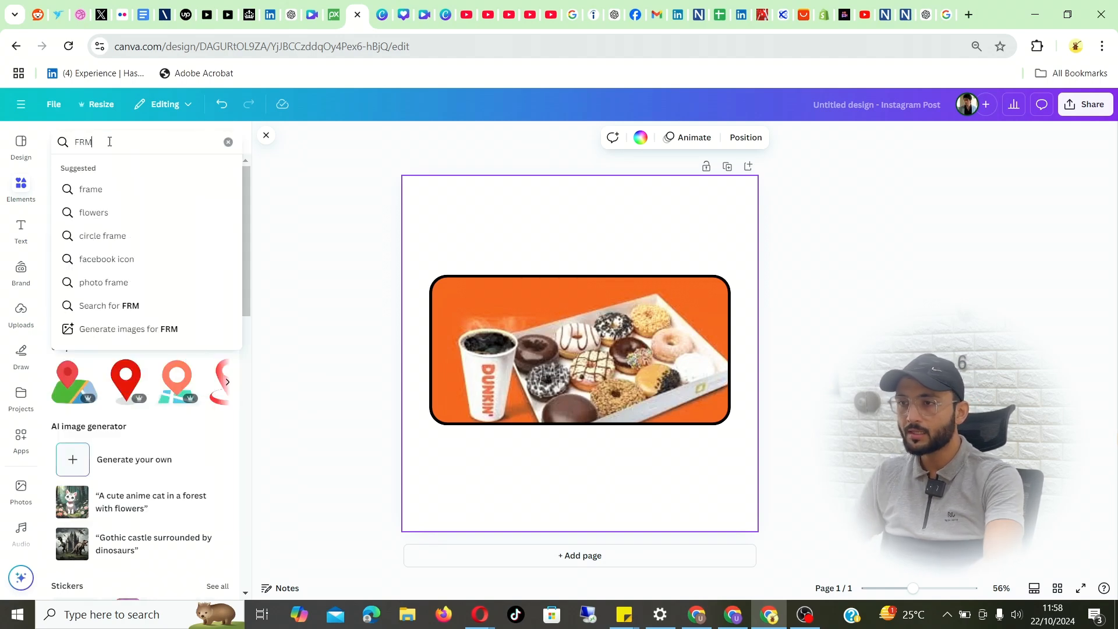
{"action": "key", "text": "BackSpace"}
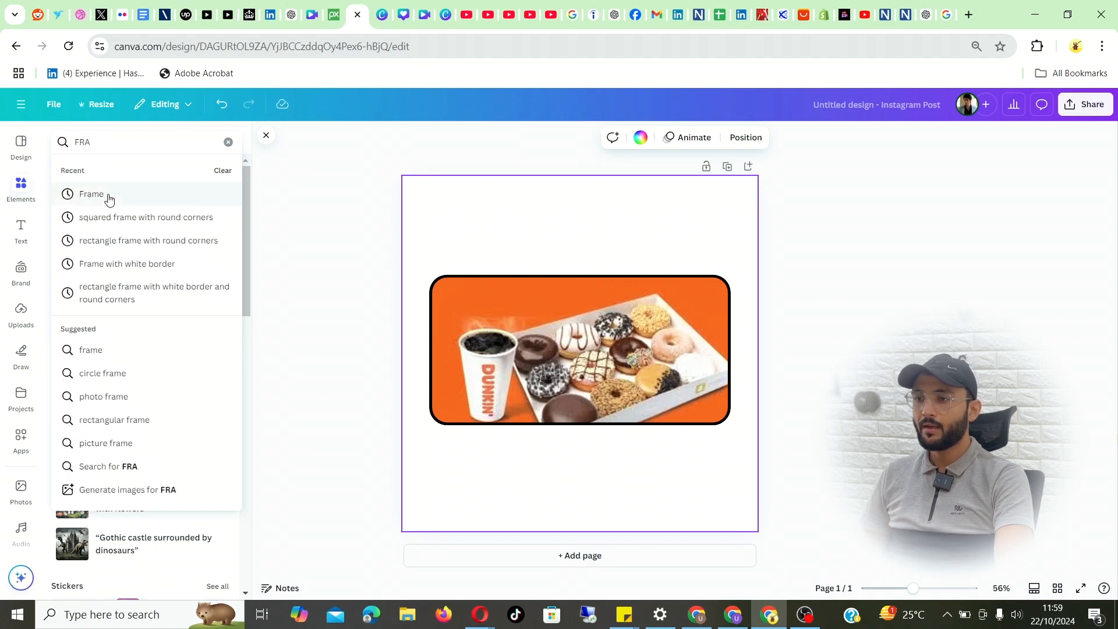
{"action": "left_click", "coordinate": [91, 194]}
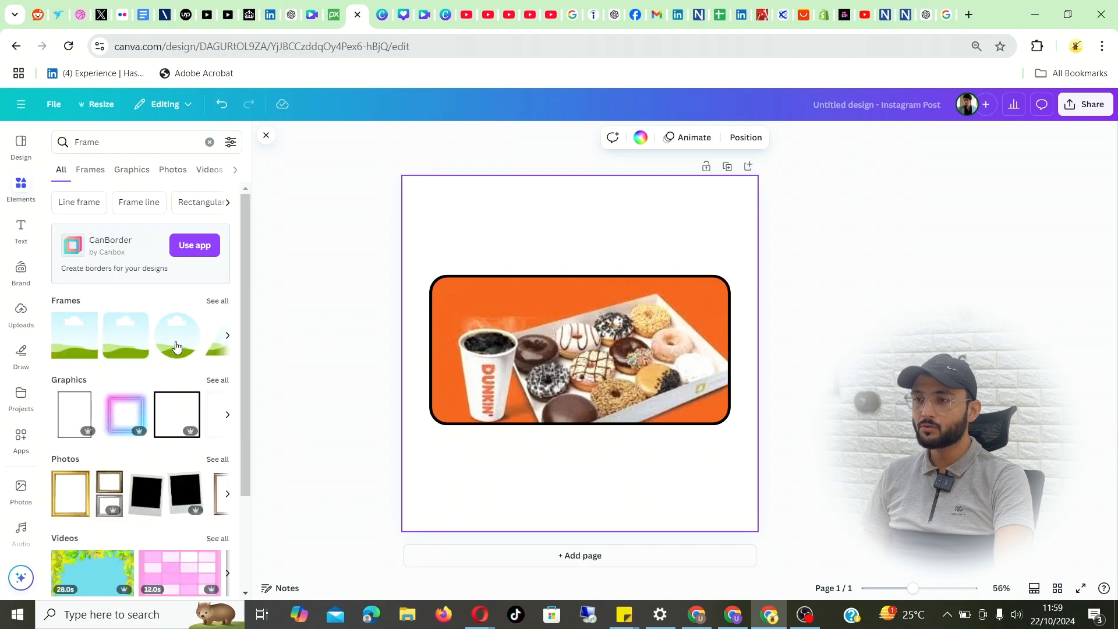
{"action": "left_click", "coordinate": [216, 301]}
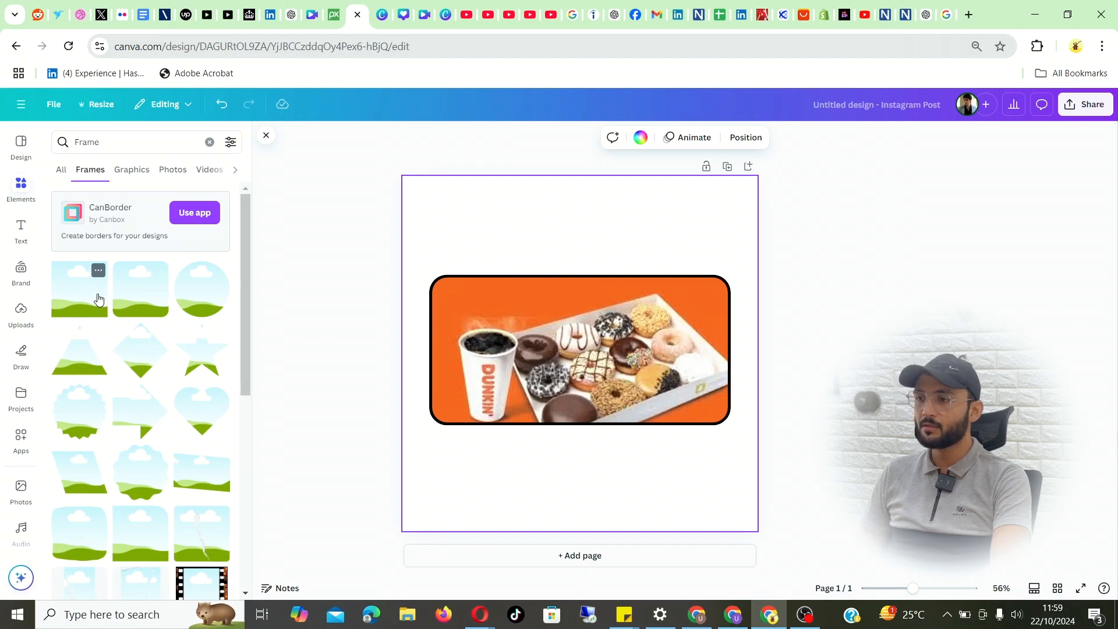
Step: Add the circle frame to the page and place the donut photo inside it
{"action": "left_click", "coordinate": [204, 291]}
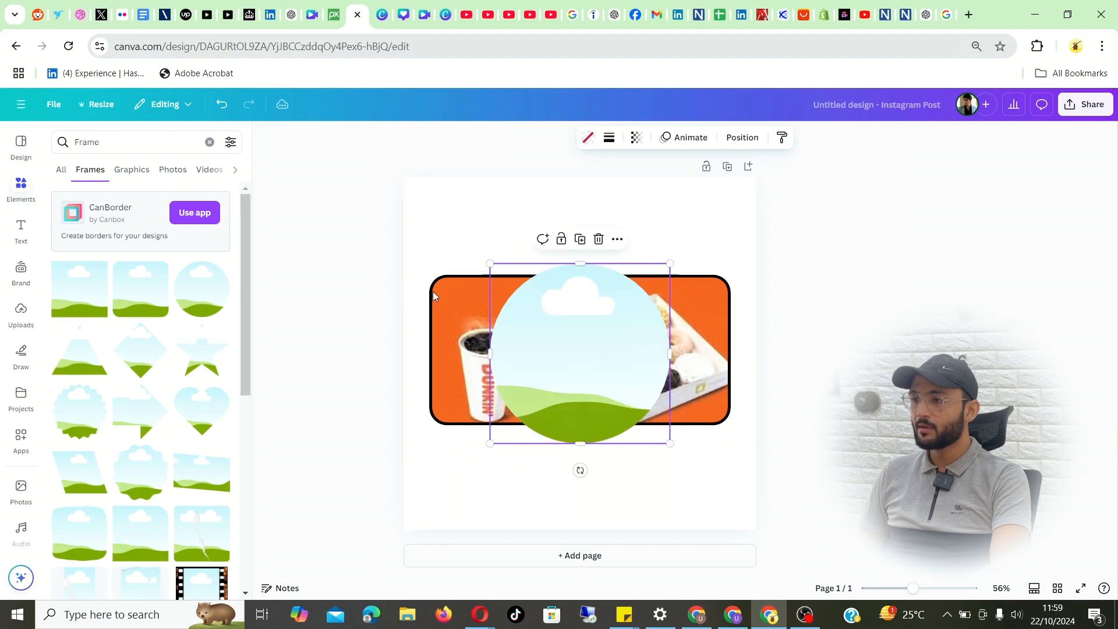
{"action": "left_click_drag", "start_coordinate": [438, 312], "coordinate": [535, 331]}
{"action": "left_click", "coordinate": [570, 351]}
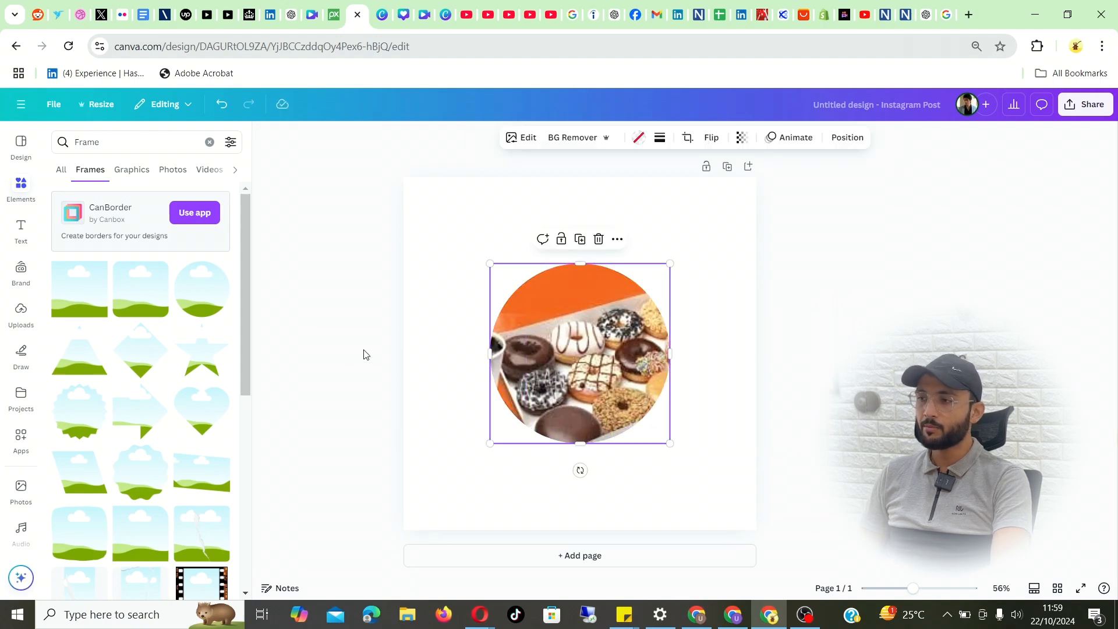
Step: Move the circular donut frame toward the page's upper-left corner and give it a solid border, adjusting the weight
{"action": "left_click_drag", "start_coordinate": [557, 318], "coordinate": [492, 258]}
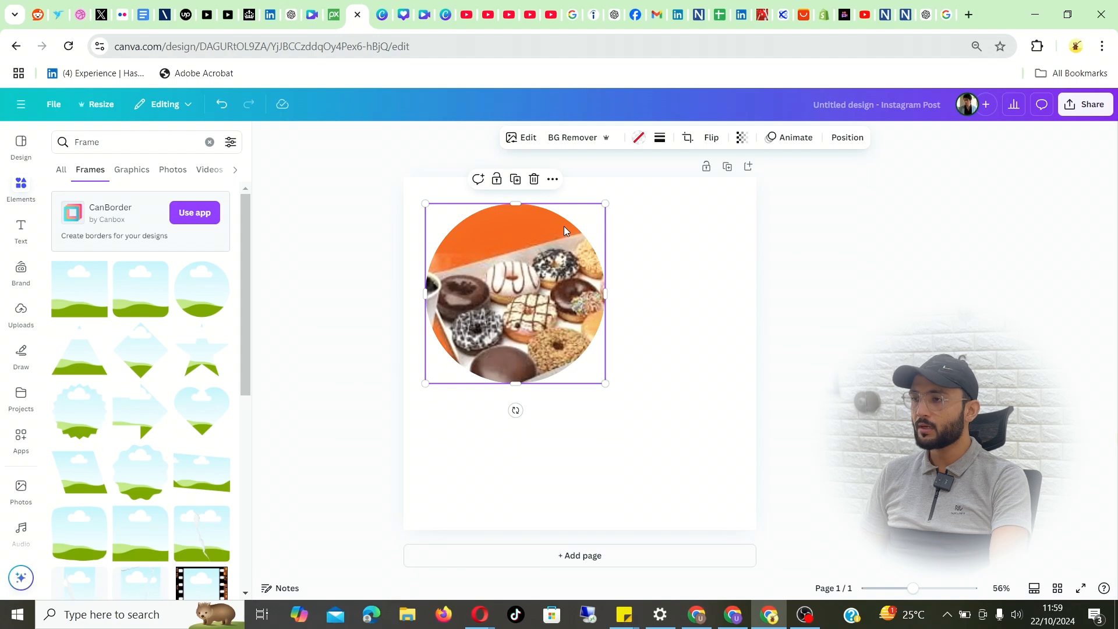
{"action": "left_click", "coordinate": [660, 138]}
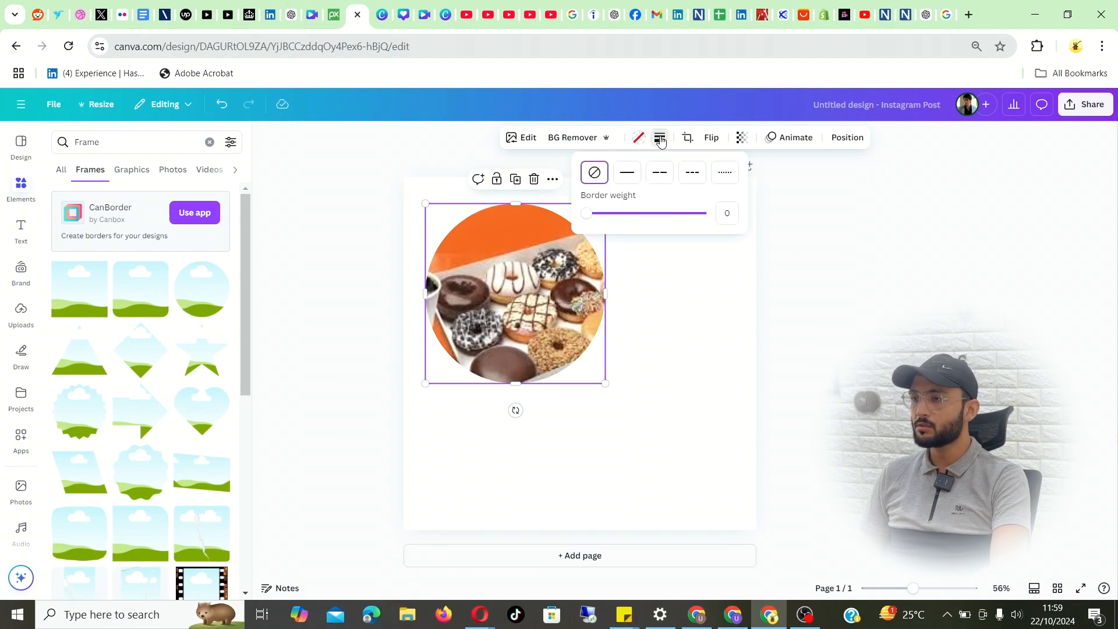
{"action": "left_click", "coordinate": [627, 173]}
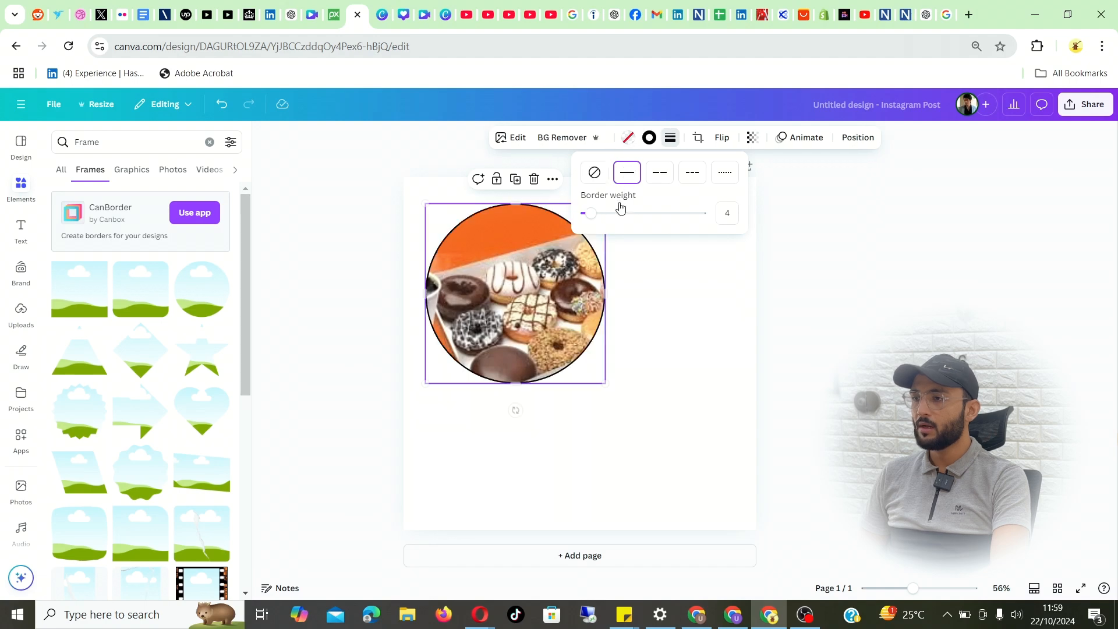
{"action": "mouse_move", "coordinate": [621, 215]}
{"action": "left_mouse_down"}
{"action": "mouse_move", "coordinate": [599, 214]}
{"action": "mouse_move", "coordinate": [613, 215]}
{"action": "left_mouse_up"}
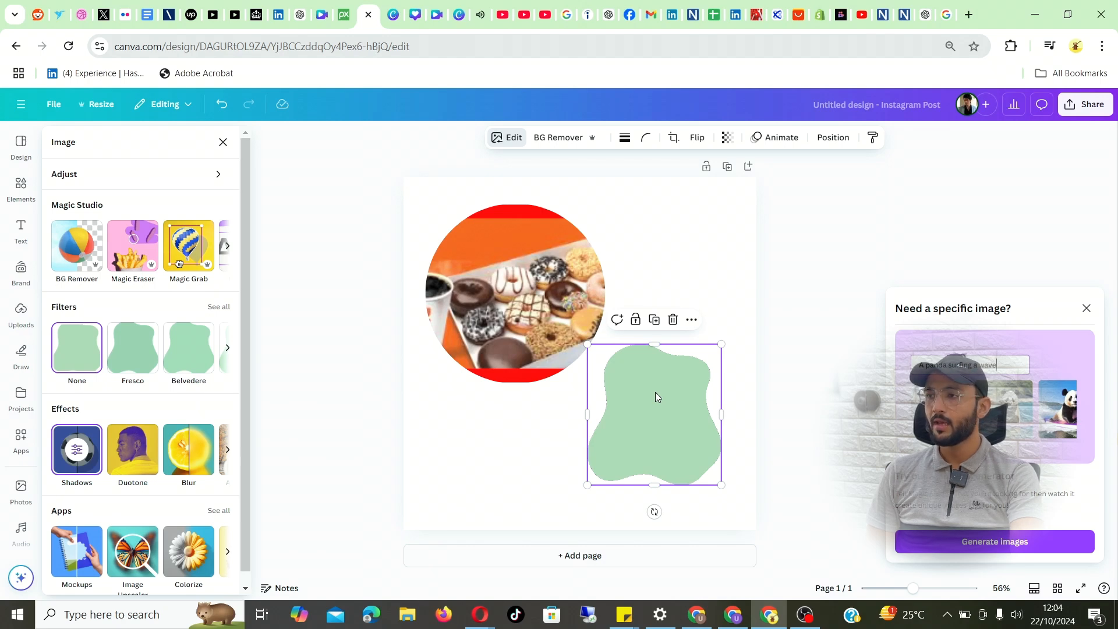
Step: Nudge the green blob graphic down slightly and apply the Outline shadow effect to it after trying Page lift
{"action": "left_click_drag", "start_coordinate": [655, 392], "coordinate": [655, 402]}
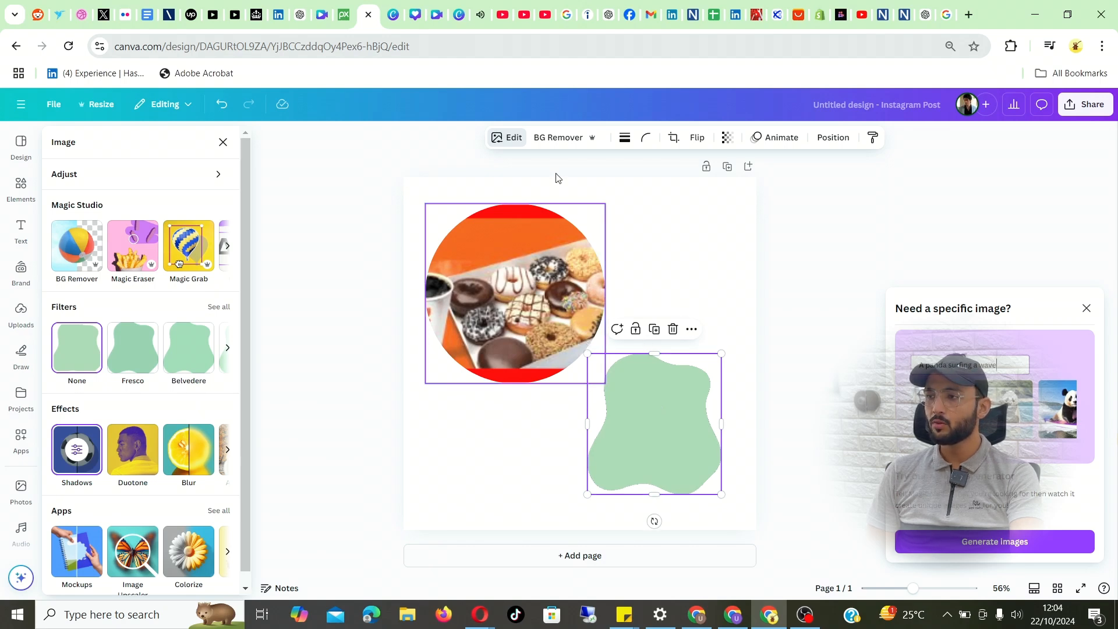
{"action": "left_click", "coordinate": [509, 139]}
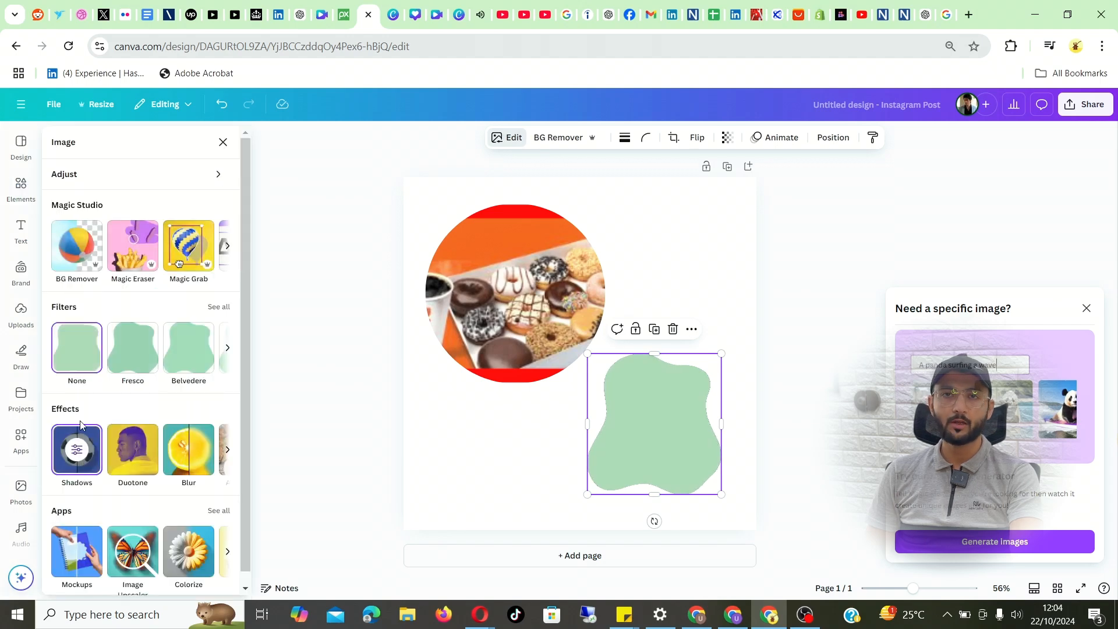
{"action": "left_click", "coordinate": [77, 454]}
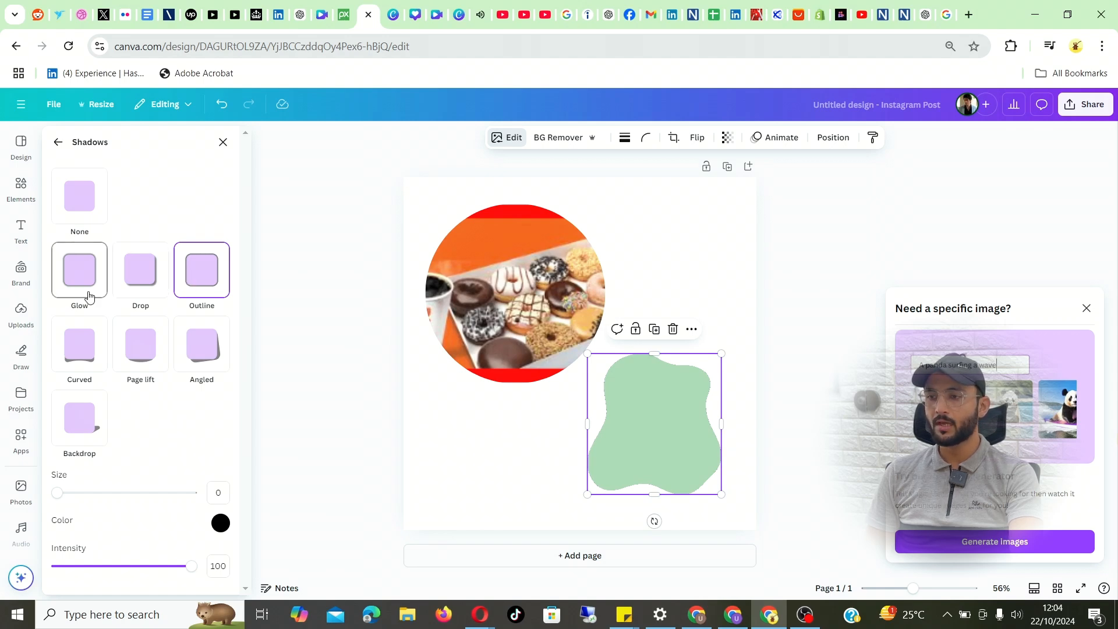
{"action": "left_click", "coordinate": [150, 358]}
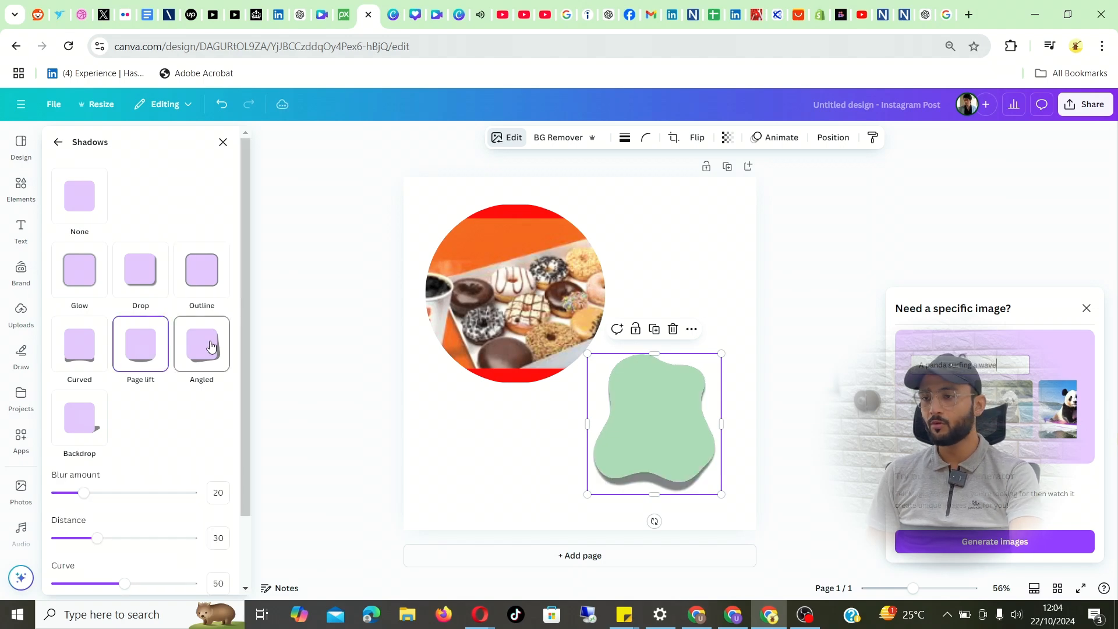
{"action": "left_click", "coordinate": [195, 284]}
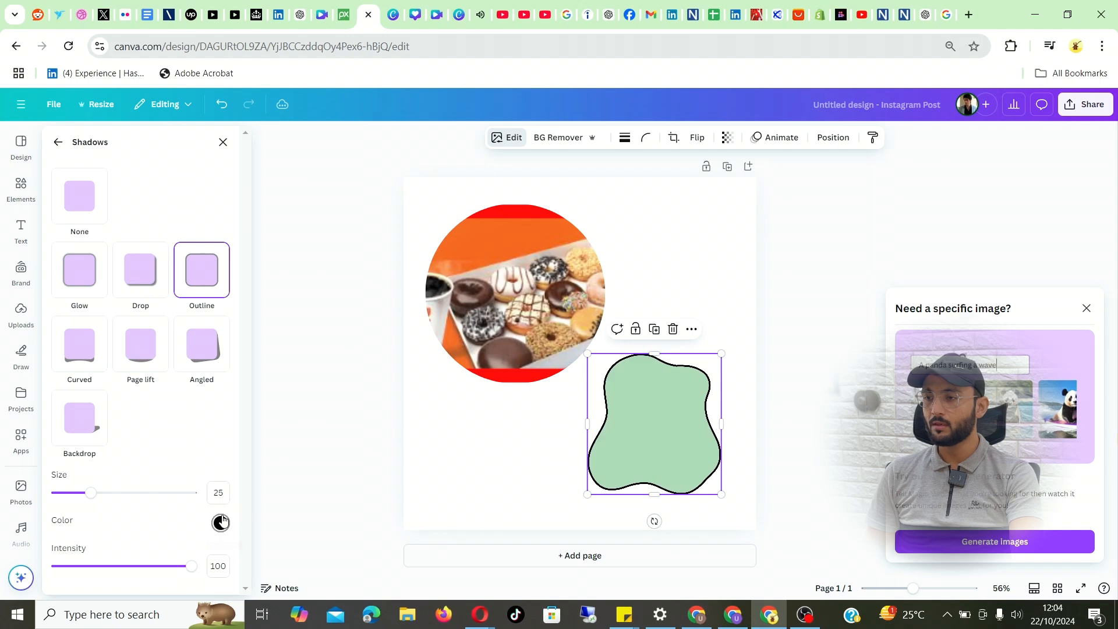
Step: Set the green blob's outline shadow colour to #FF0000 and its size to 44
{"action": "left_click", "coordinate": [220, 522]}
{"action": "left_click_drag", "start_coordinate": [369, 412], "coordinate": [385, 398]}
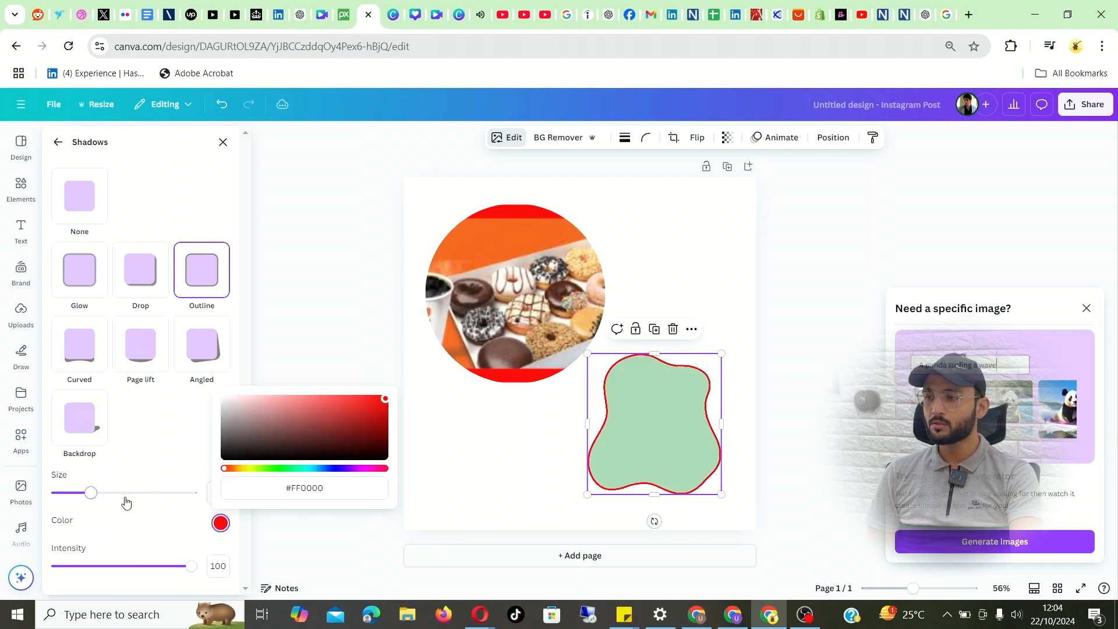
{"action": "left_click_drag", "start_coordinate": [91, 493], "coordinate": [119, 491]}
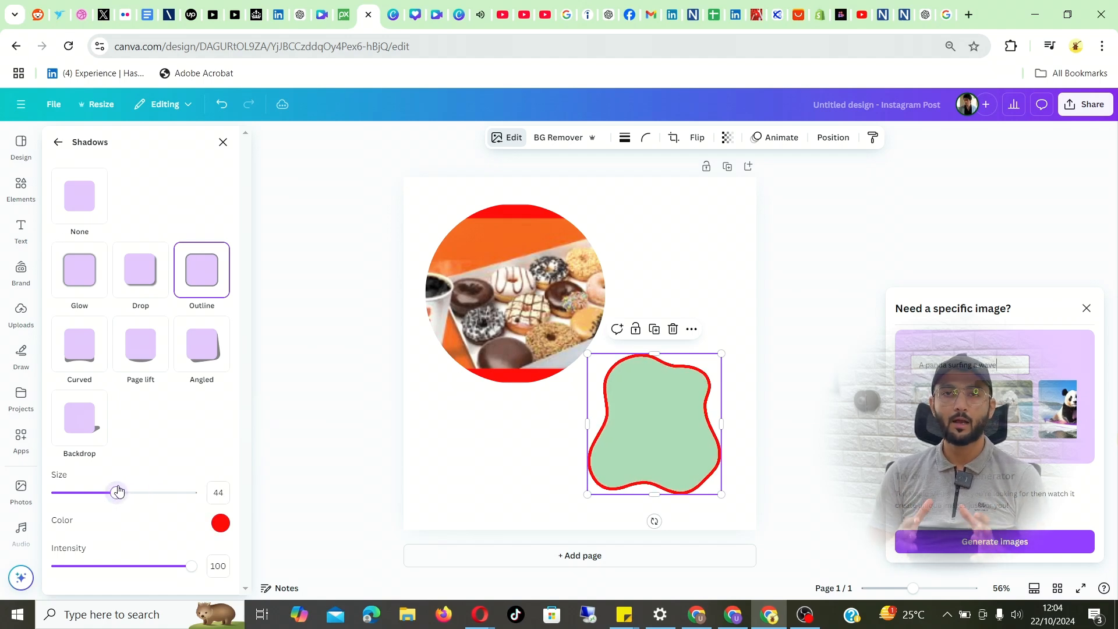